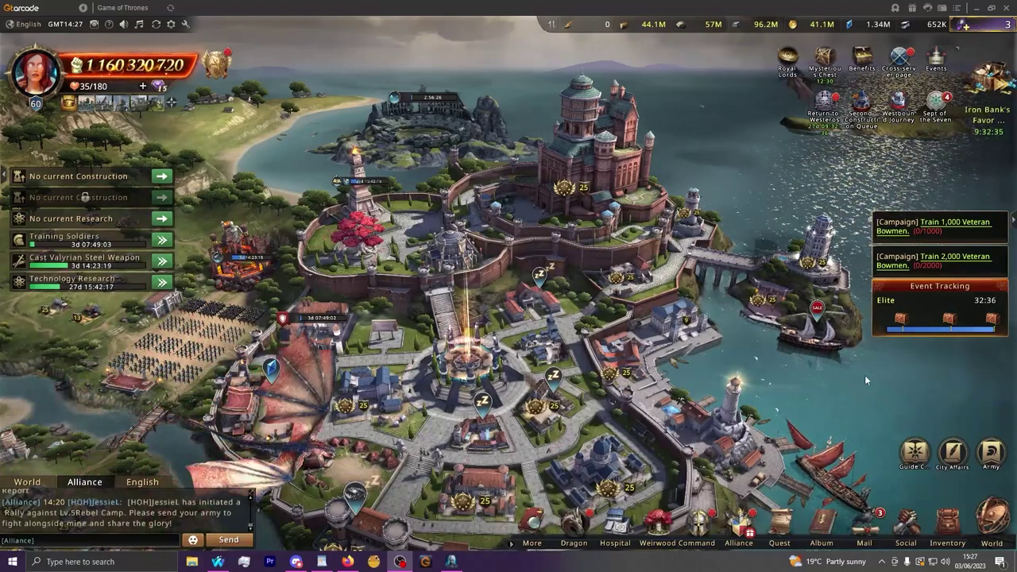
Step: Switch to Discord and review the summary and earlier reforge roll screenshots in the base-attack-rolls channel
scroll(863, 382, up, 1)
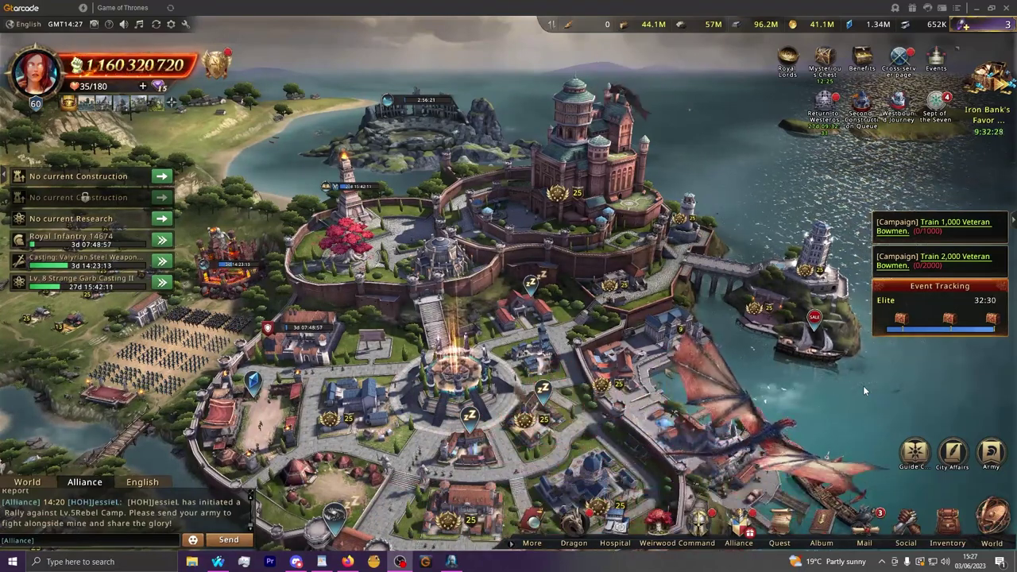
click(296, 561)
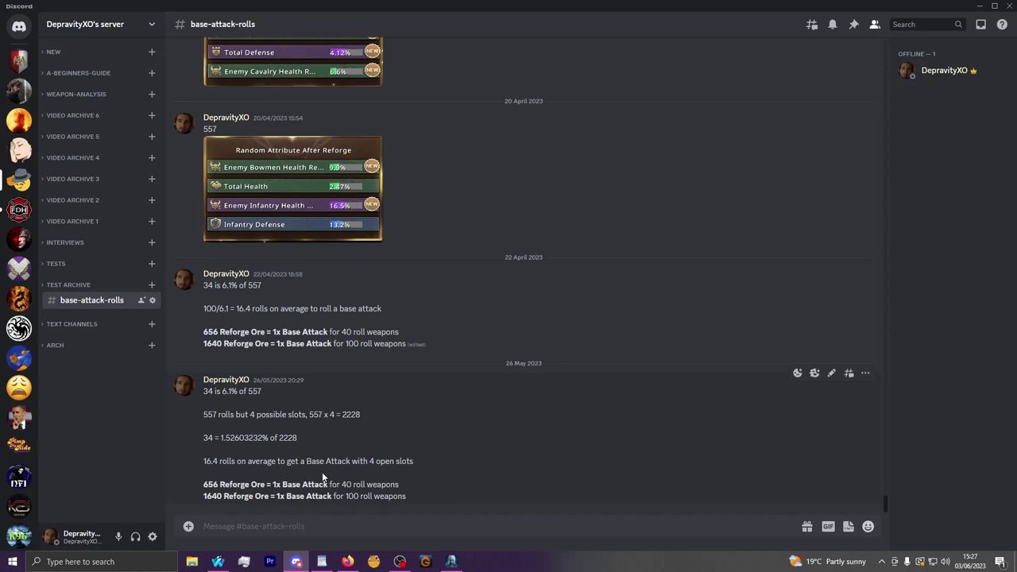
scroll(397, 464, up, 5)
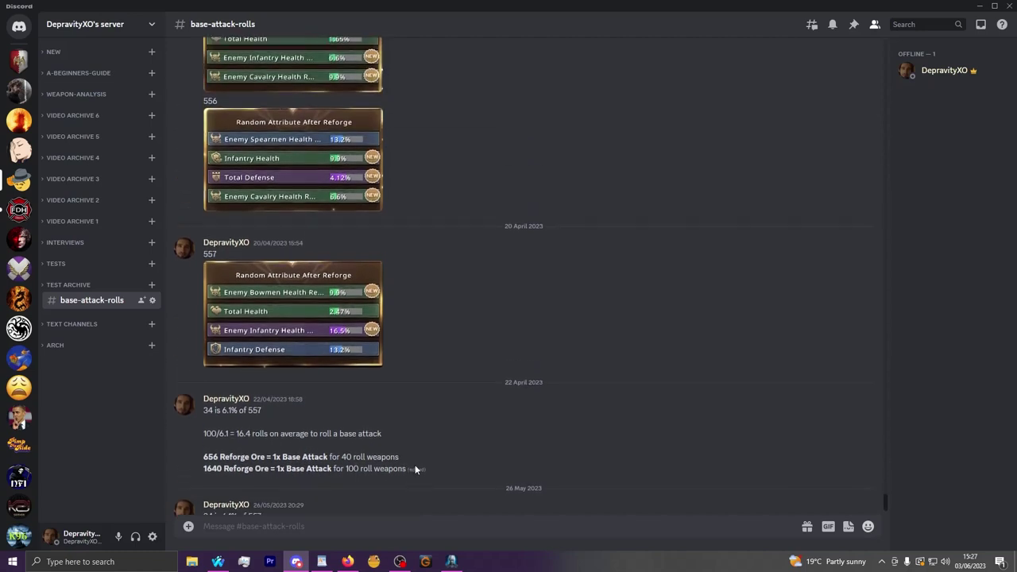
scroll(359, 454, up, 20)
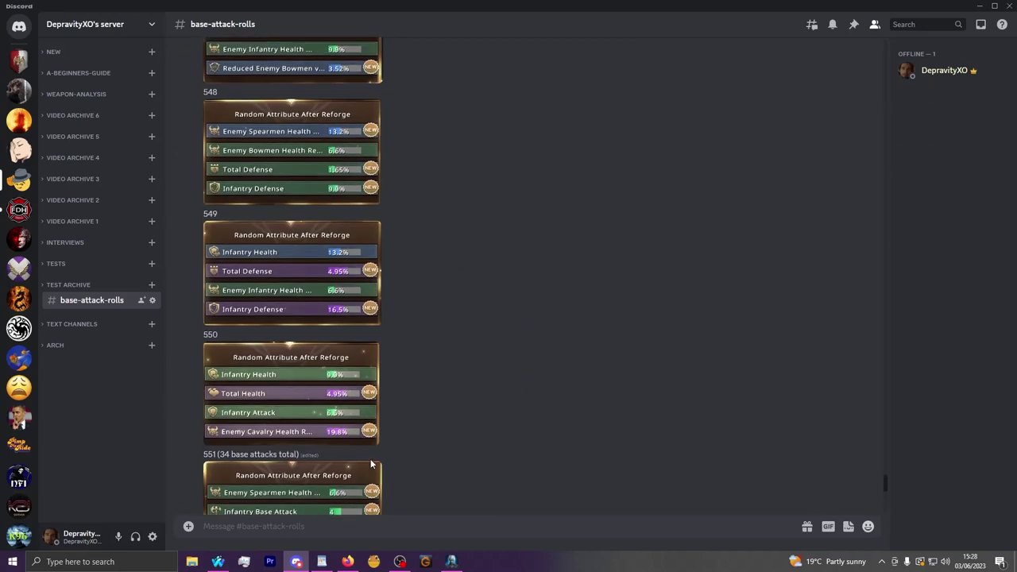
scroll(324, 405, up, 20)
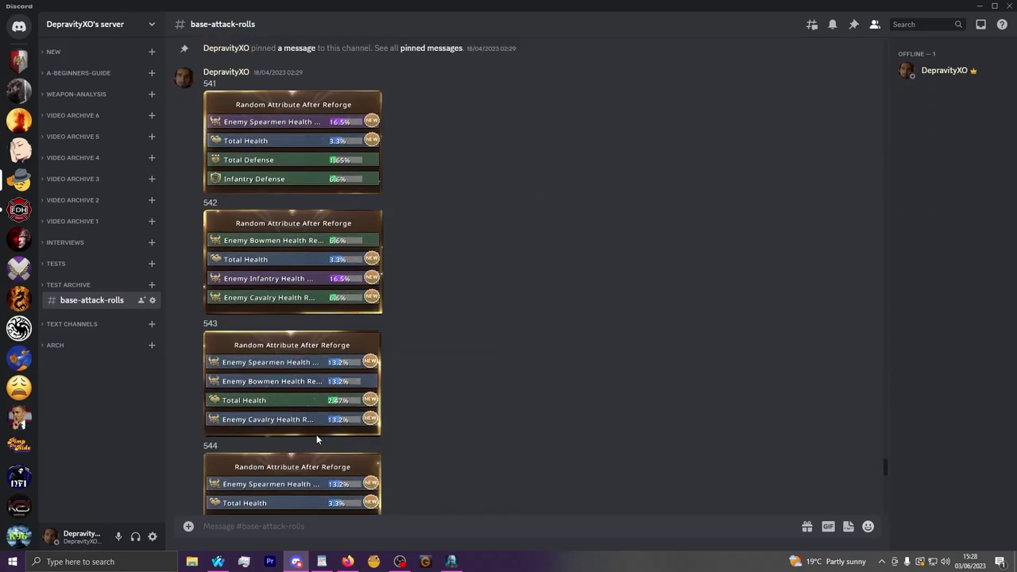
Step: Switch to the Weapon Reroll Rates spreadsheet and examine the Green to Ancient drop rate percentages, glancing back at the Discord rolls
click(347, 562)
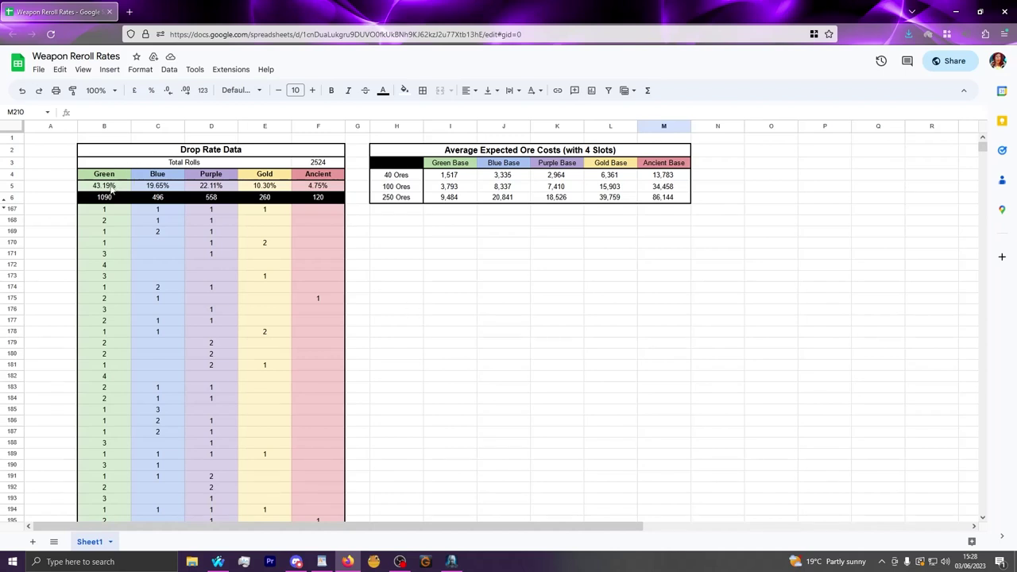
drag(111, 187, 321, 188)
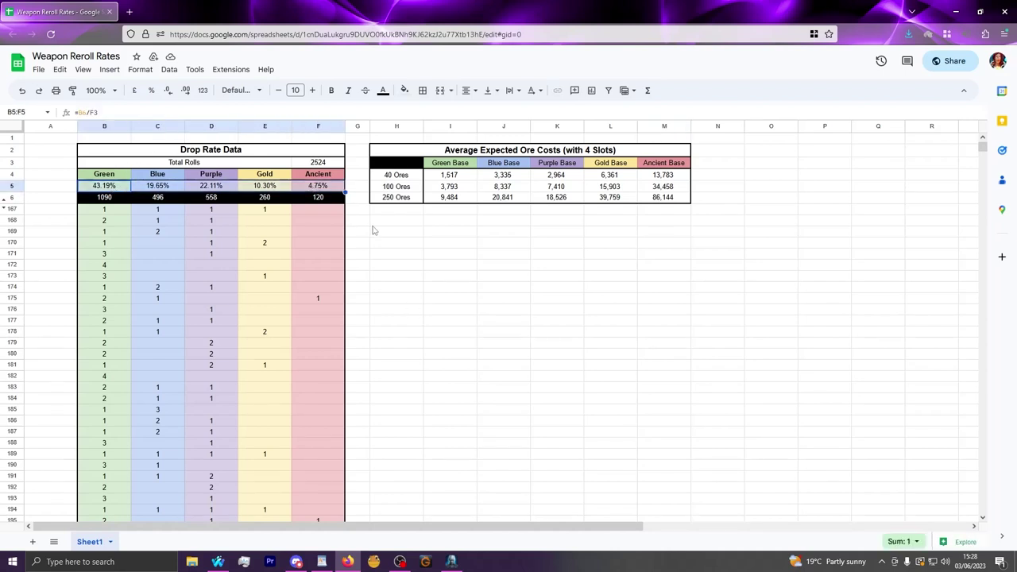
click(363, 232)
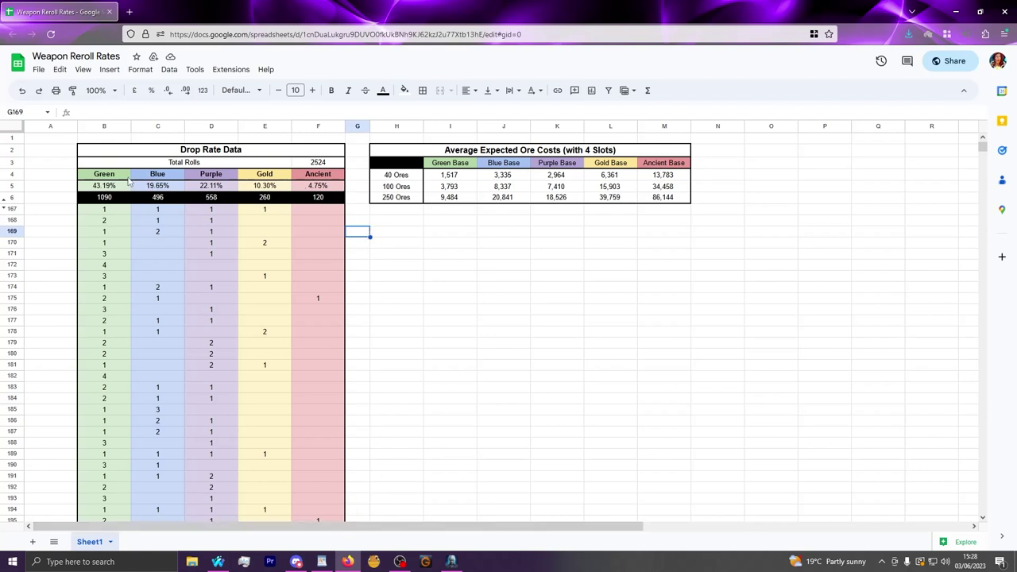
click(295, 561)
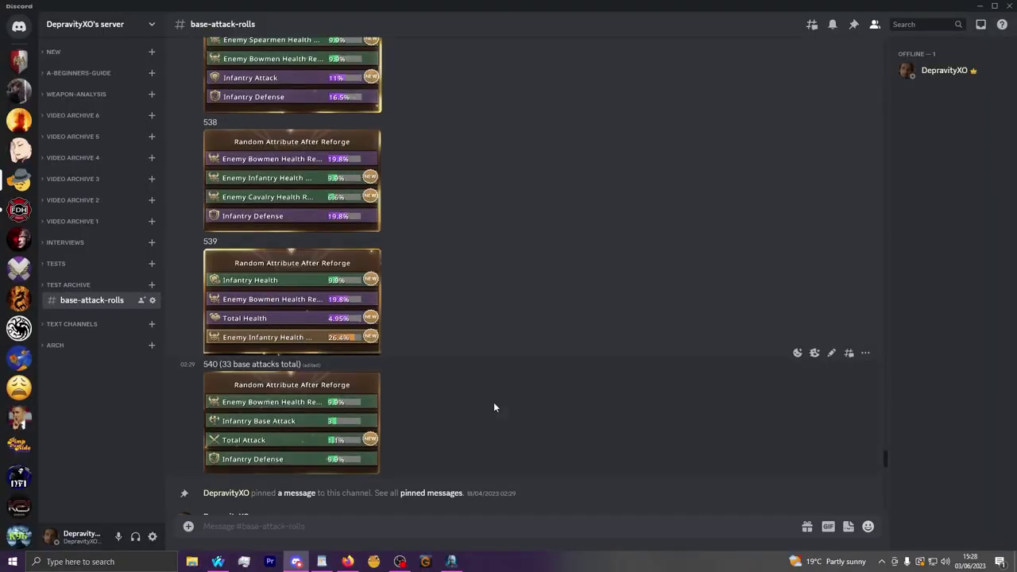
click(348, 561)
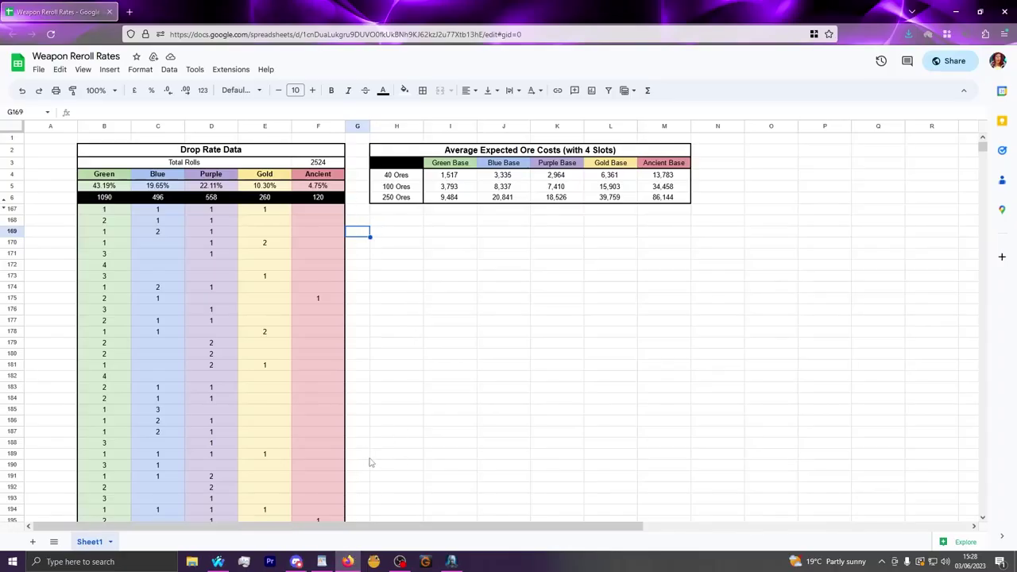
Step: Examine the Average Expected Ore Costs table and the formula behind the Green Base cost for 40 ores
click(397, 164)
drag(450, 175, 663, 197)
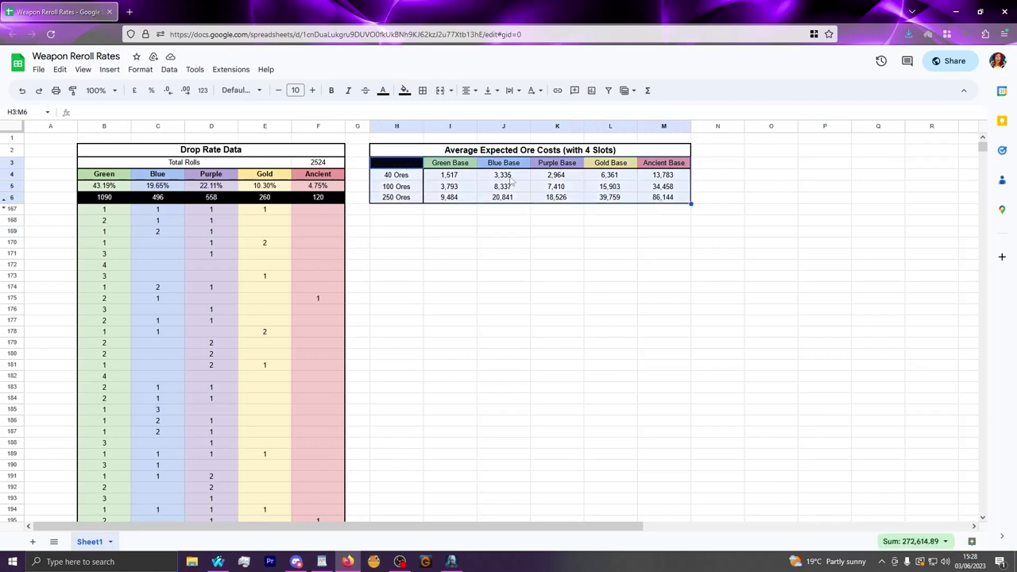
click(463, 163)
double_click(461, 175)
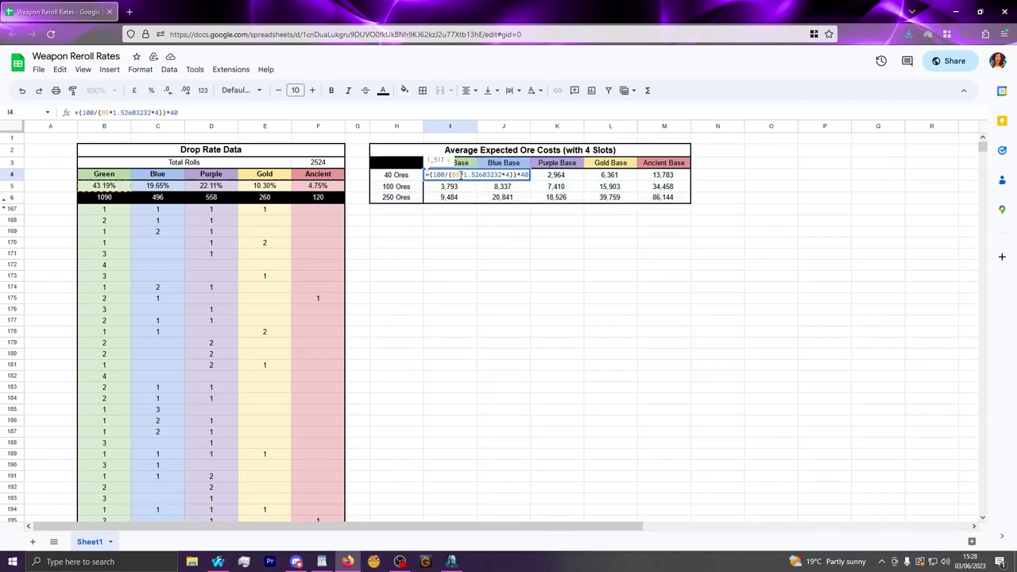
Step: Switch to Discord and highlight the newest message's Reforge Ore costs per Base Attack for 40 and 100 roll weapons
click(296, 562)
scroll(384, 469, down, 5)
scroll(385, 469, down, 3)
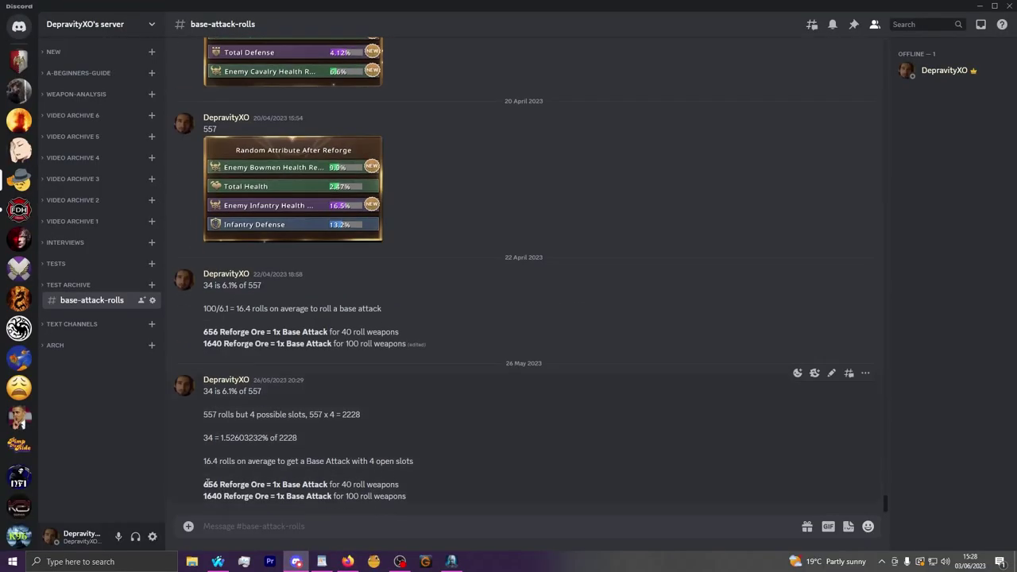
drag(204, 484, 410, 501)
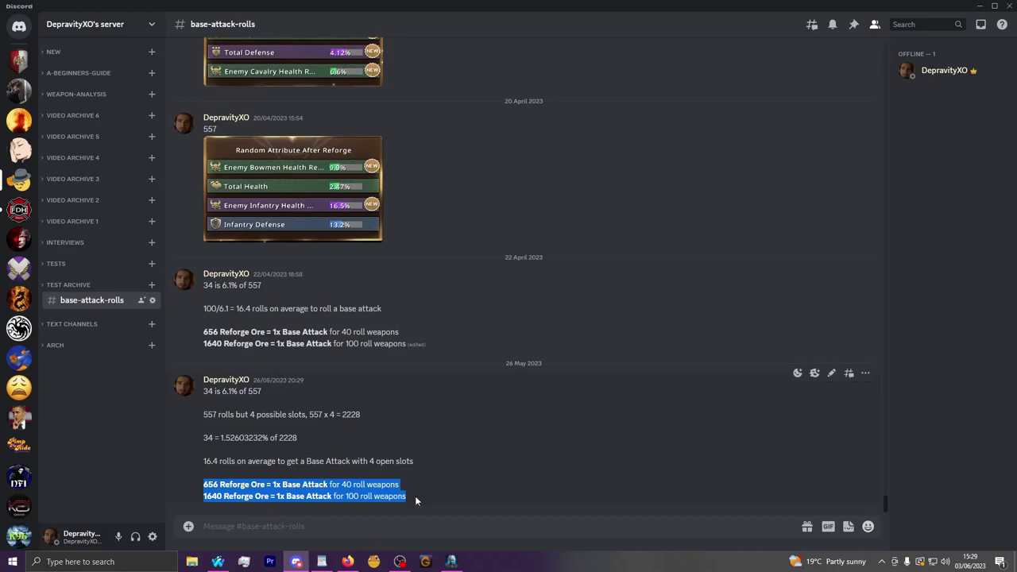
Step: Return to the spreadsheet, leave the open formula unchanged, and examine the Ancient and Blue drop rates
click(348, 562)
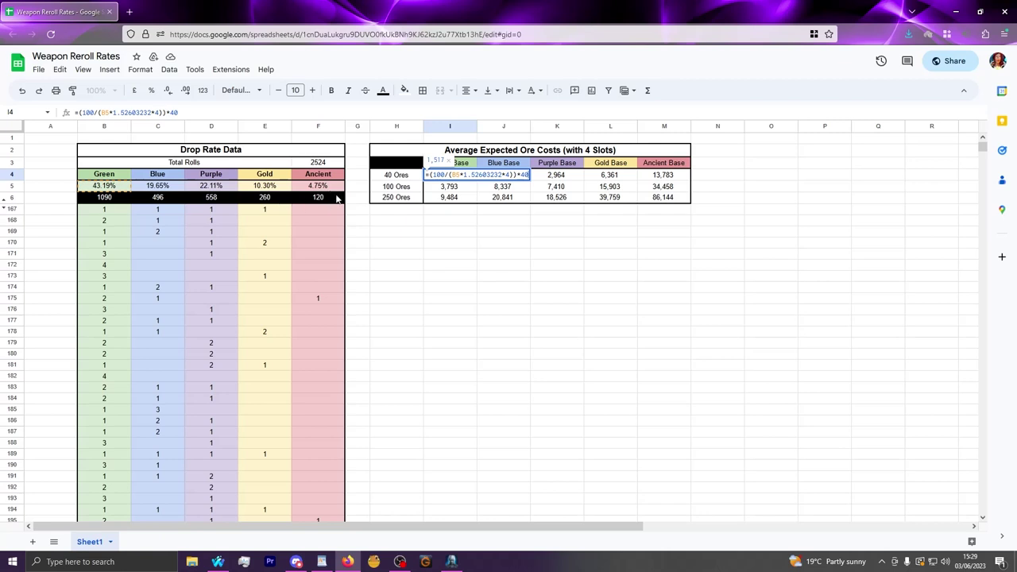
click(361, 253)
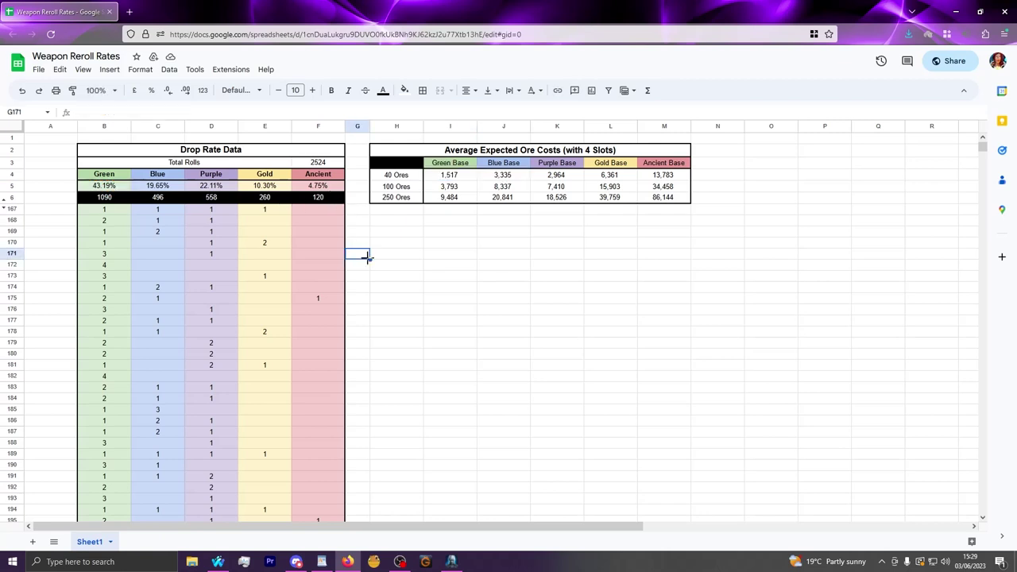
click(455, 254)
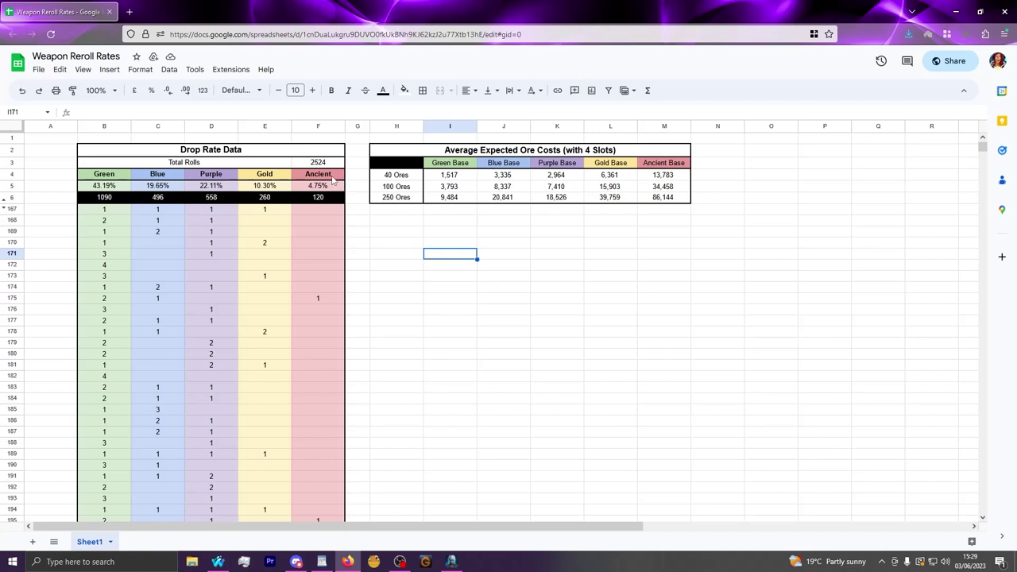
click(332, 181)
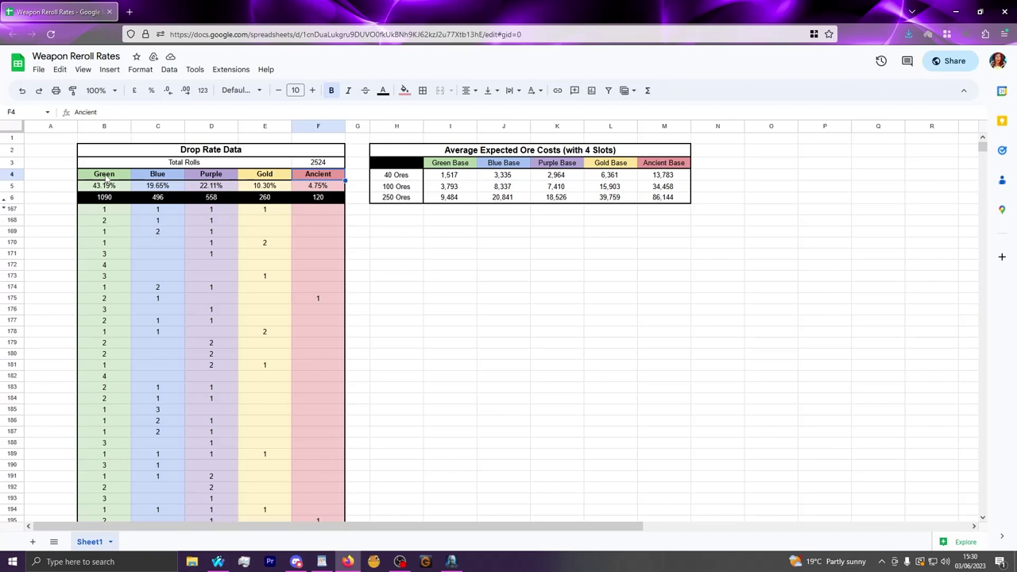
click(159, 176)
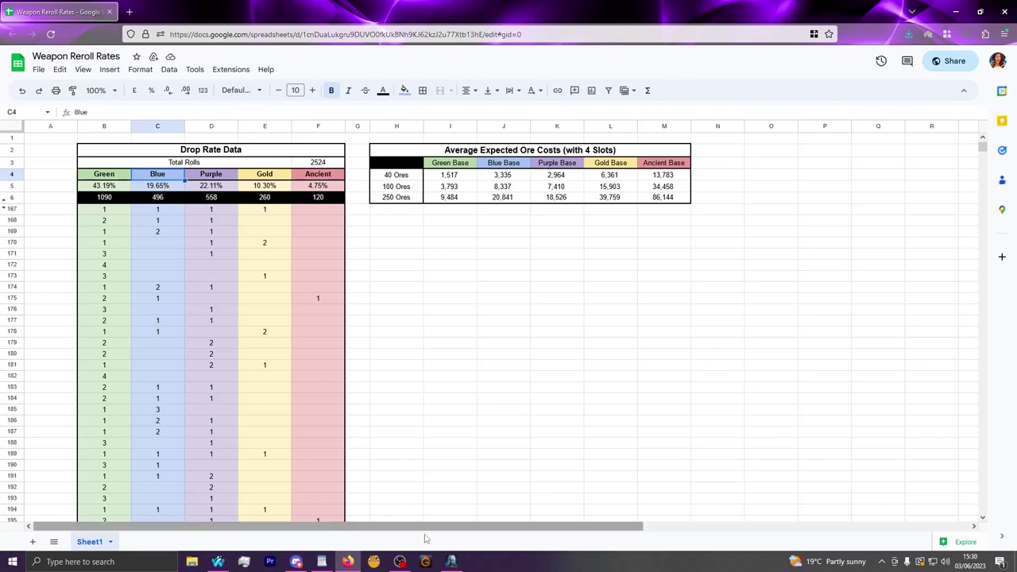
Step: Switch to the Game of Thrones game and inspect the reforge attributes of two infantry weapons in the weapon list
click(450, 562)
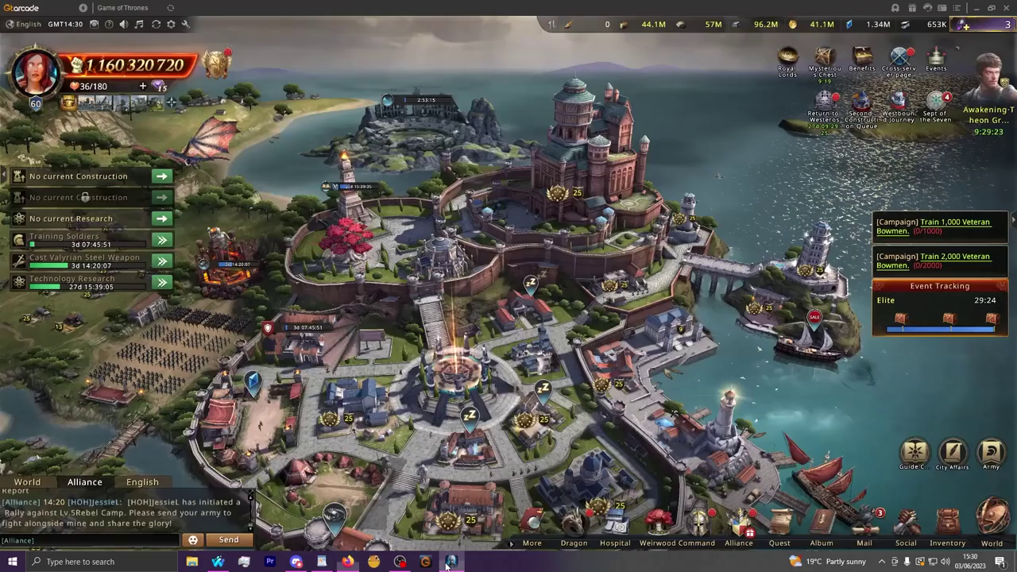
click(699, 522)
click(703, 124)
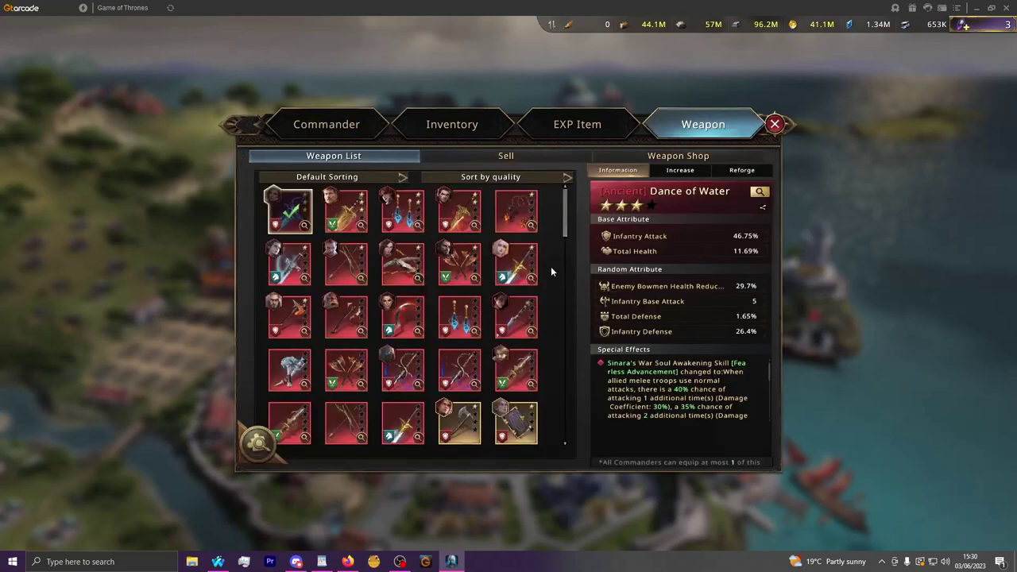
click(516, 317)
click(740, 171)
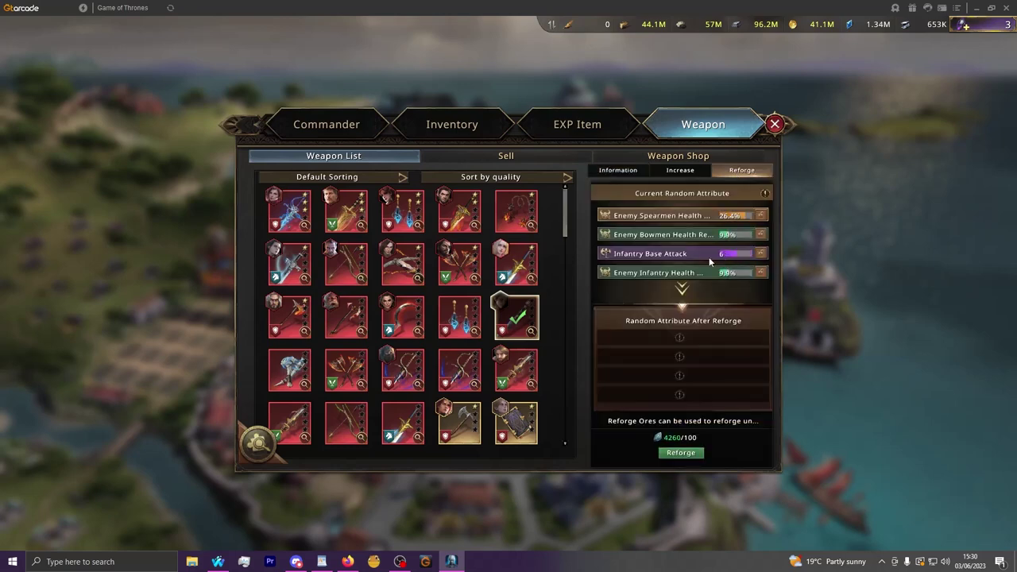
click(403, 208)
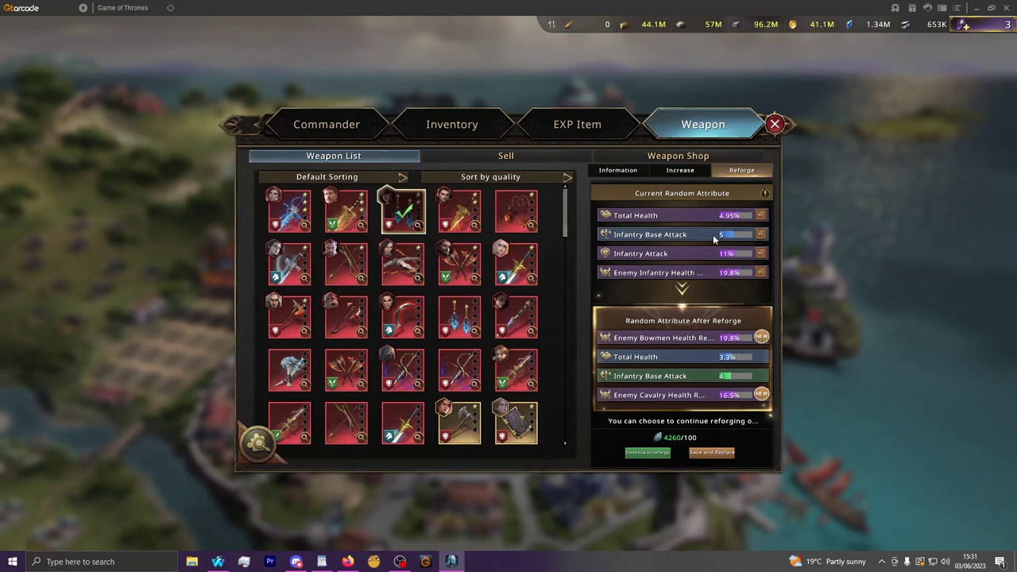
mouse_move(394, 229)
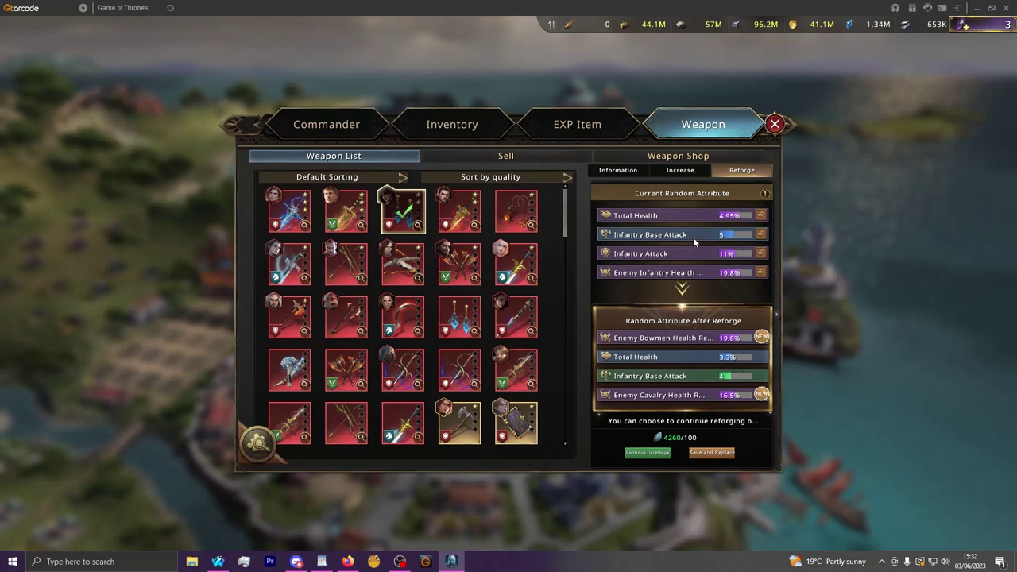
Step: Return to the spreadsheet and examine the Green Base ore costs for 40 and 100 ores and the table's title
click(347, 561)
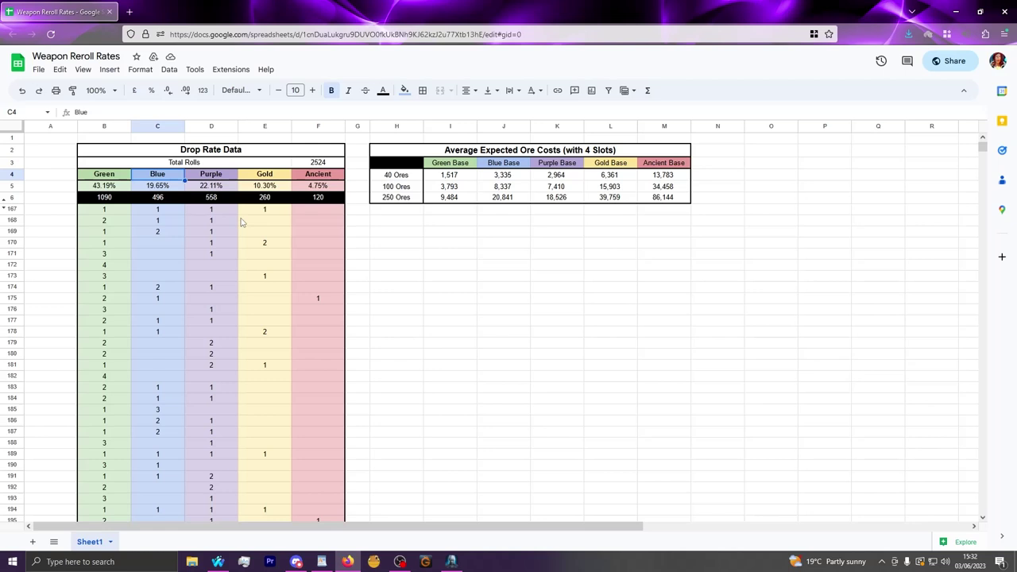
click(461, 165)
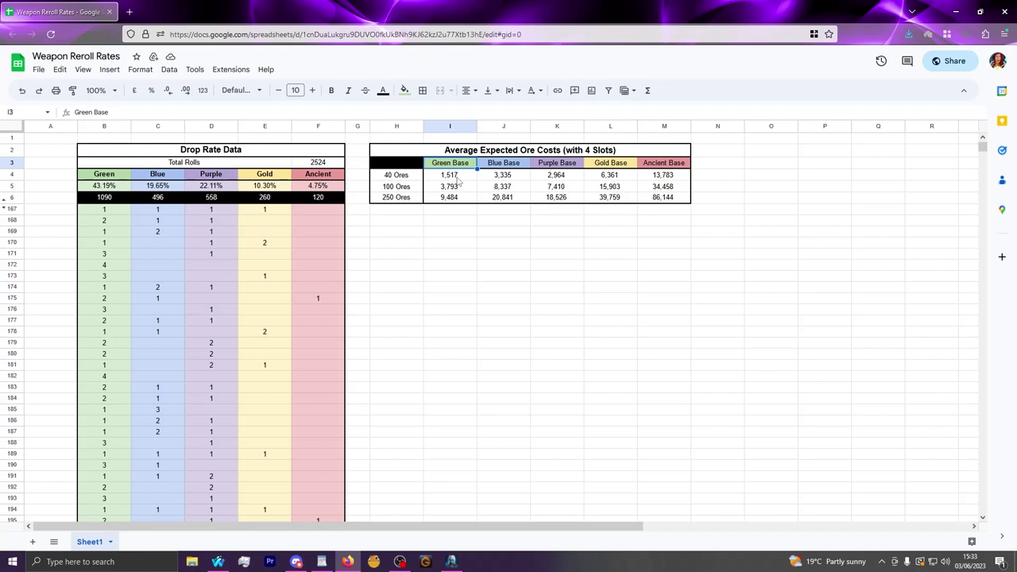
drag(458, 178, 459, 191)
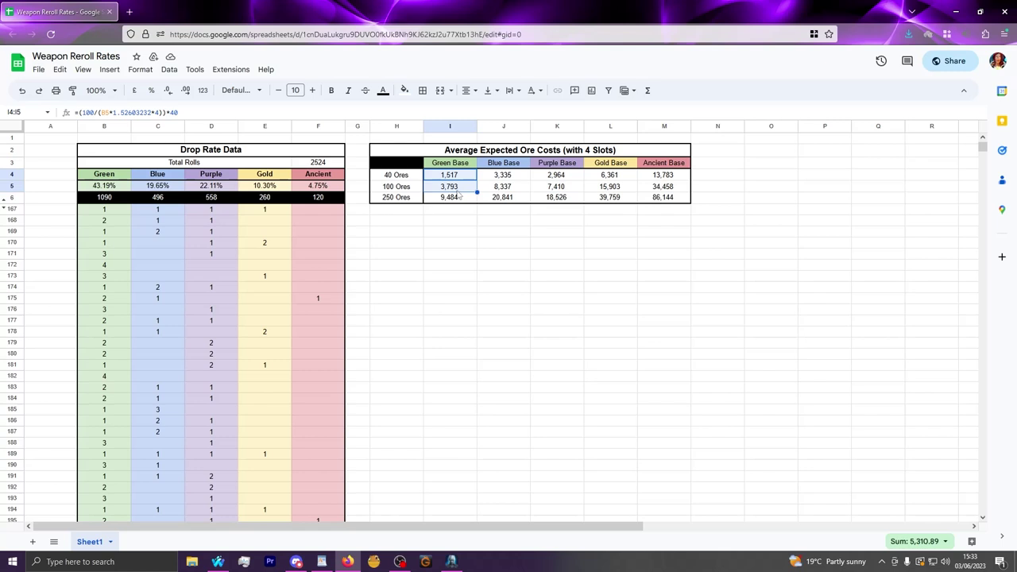
click(462, 276)
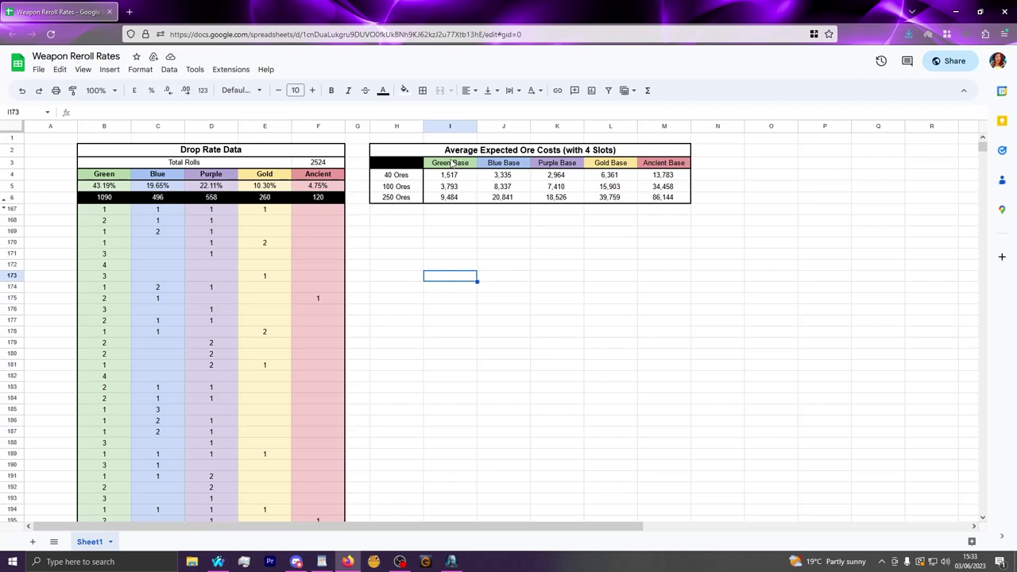
click(446, 151)
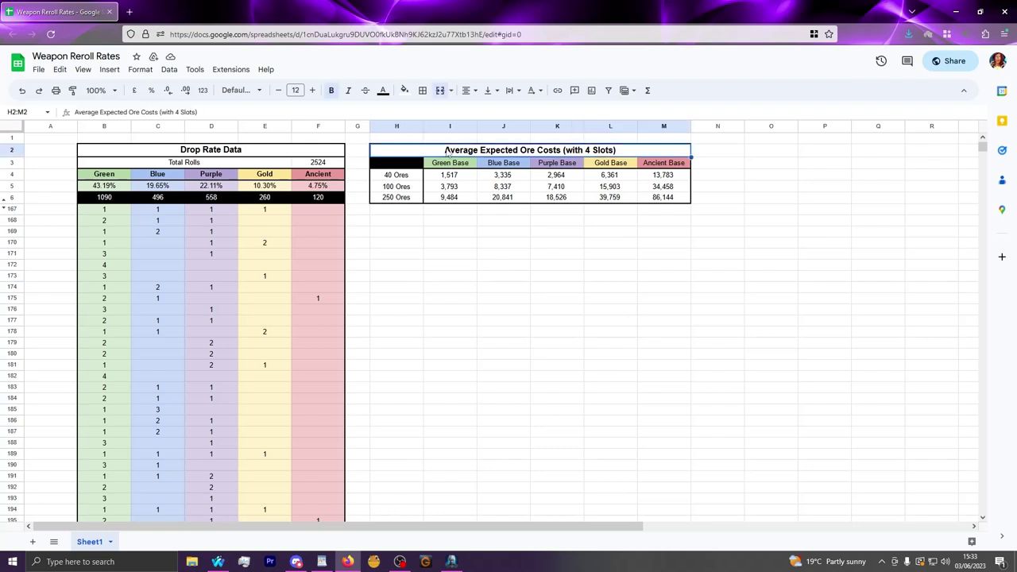
Step: Examine the 40-ore Ancient Base cost, the total rolls, and the Gold and Ancient Base costs for 100 ores
click(675, 181)
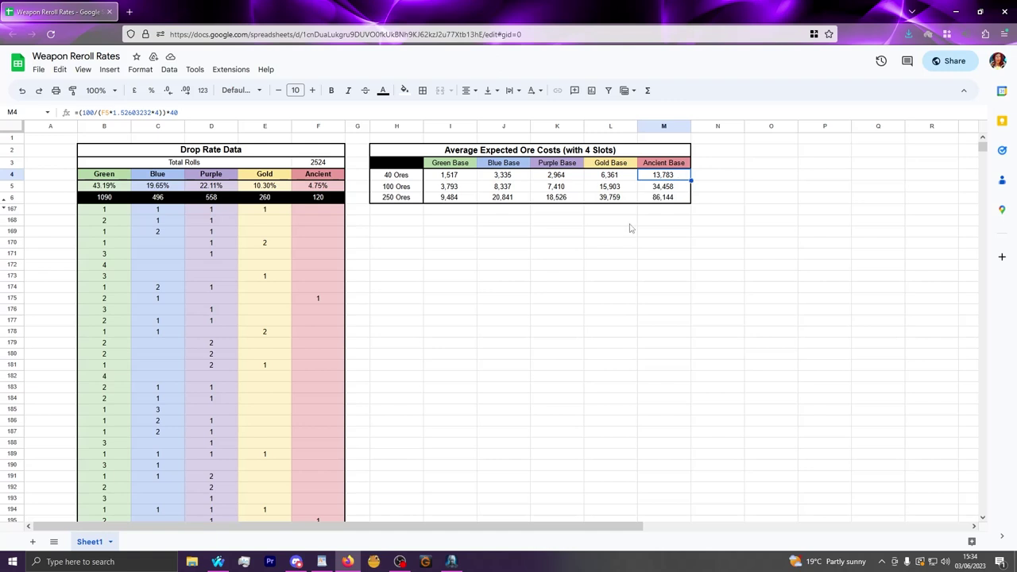
click(332, 164)
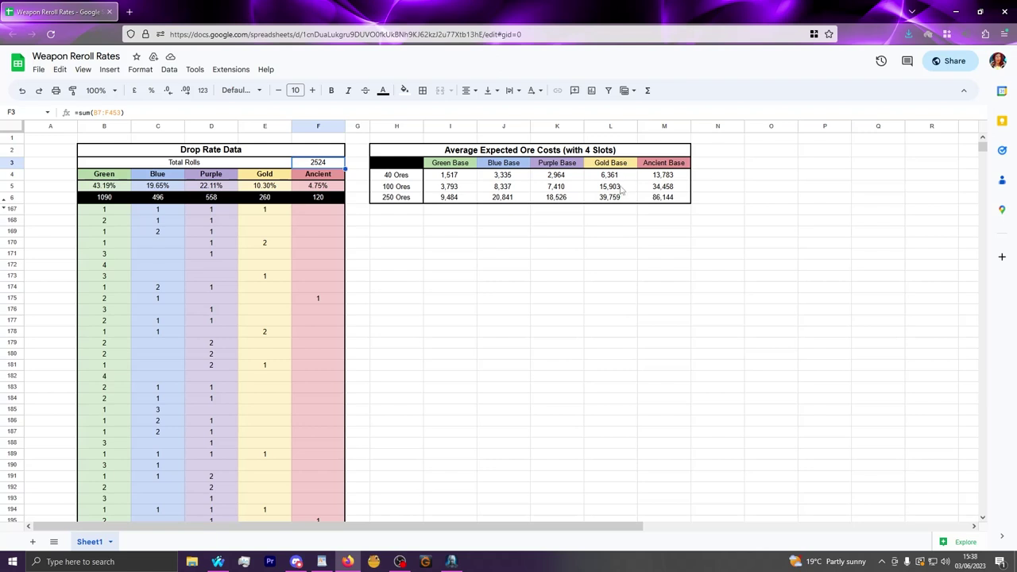
drag(624, 189, 672, 196)
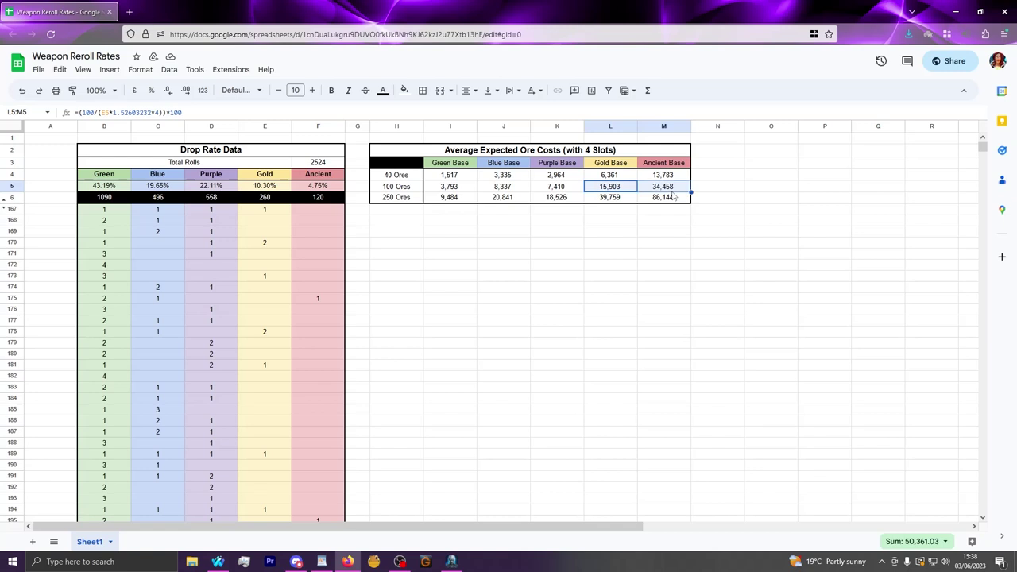
click(733, 191)
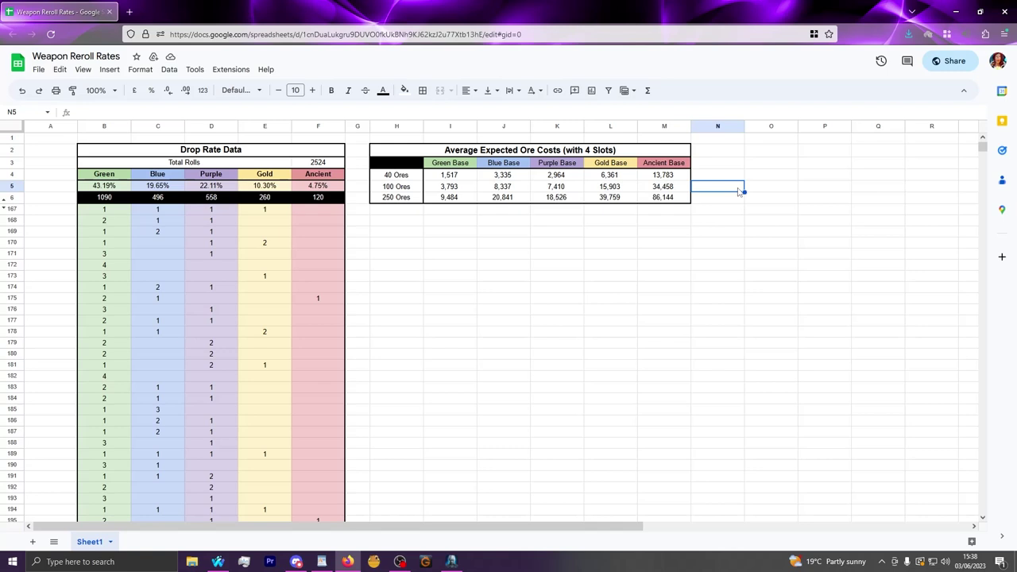
click(770, 254)
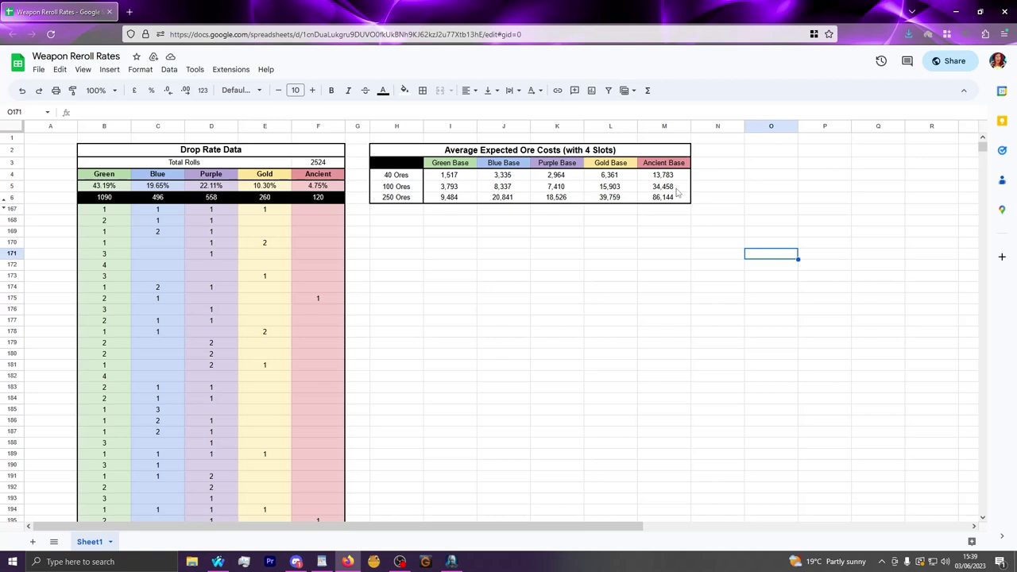
Step: Compare the Ancient Base ore costs for 40 and 100 ores
click(668, 190)
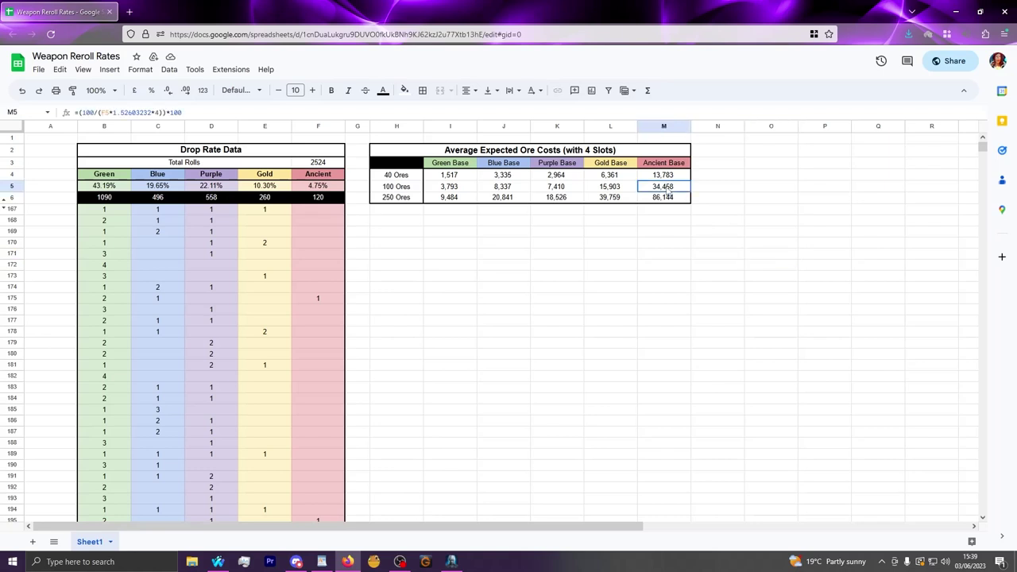
drag(667, 189, 663, 183)
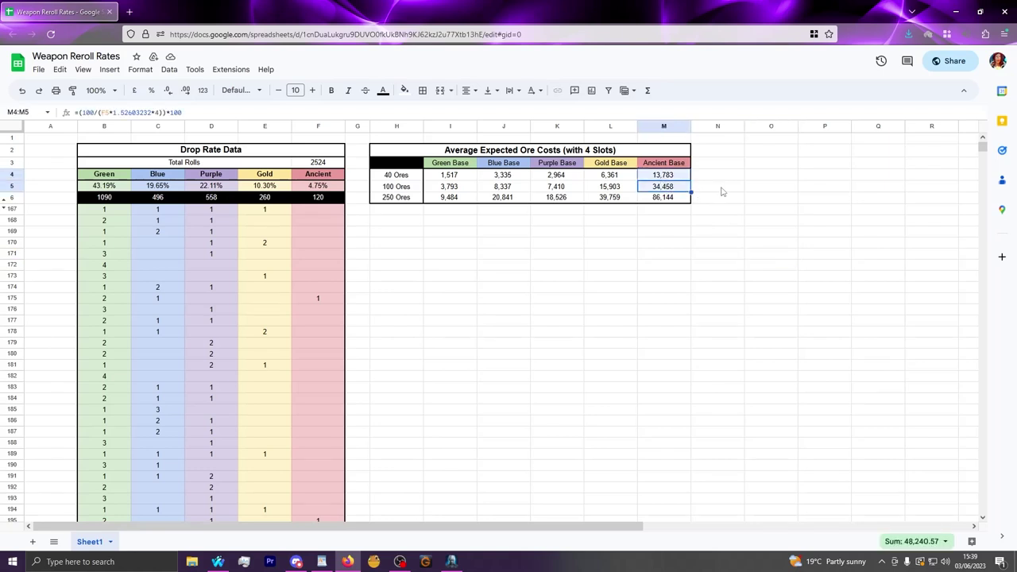
click(783, 233)
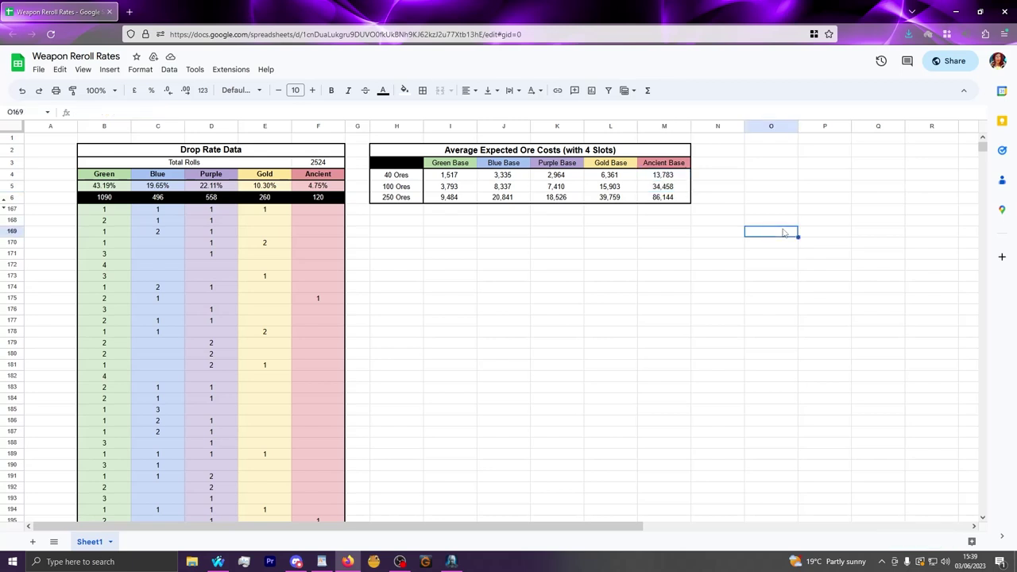
click(674, 190)
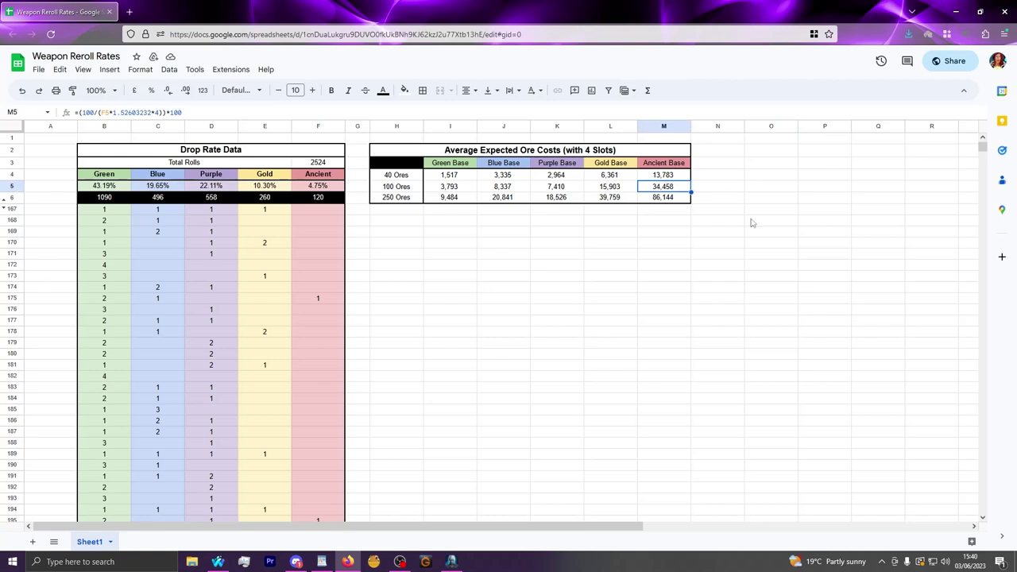
click(765, 189)
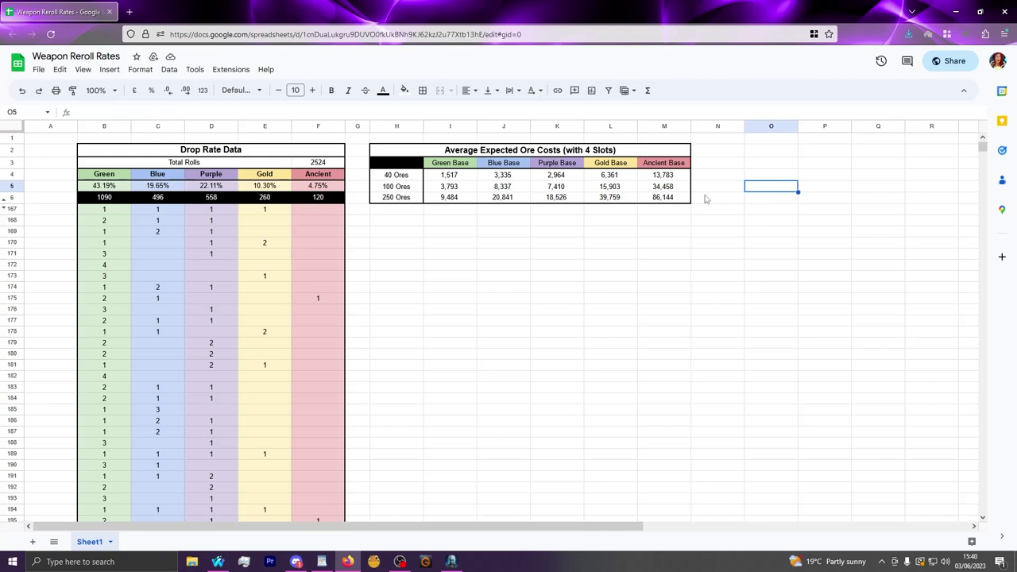